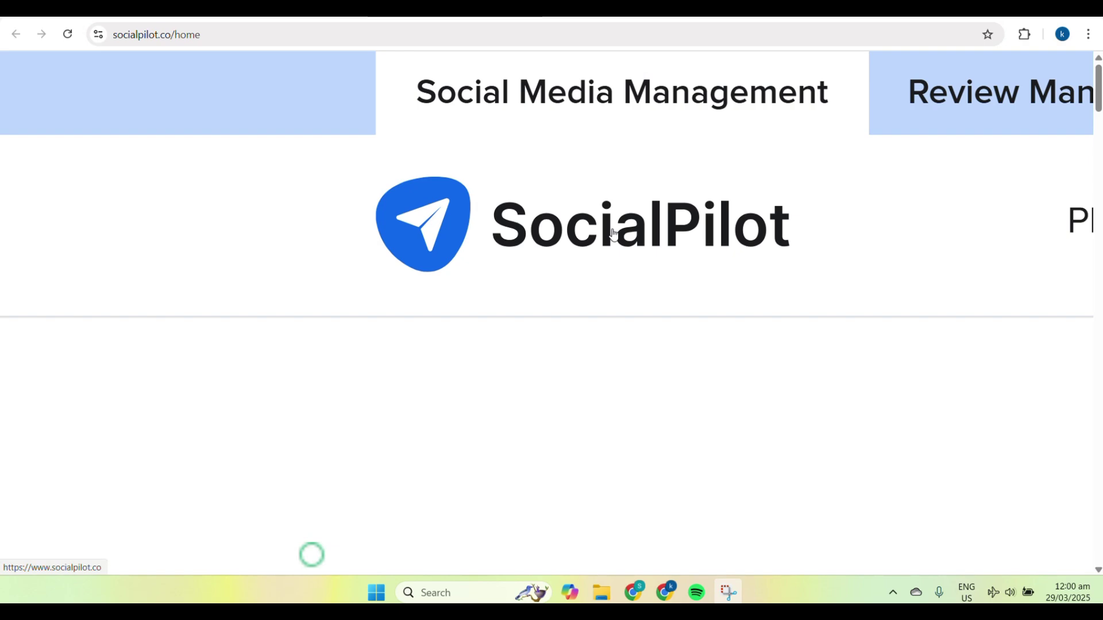
# Open the SocialPilot free trial plans from the home page.
pyautogui.scroll(-5, 613, 234)
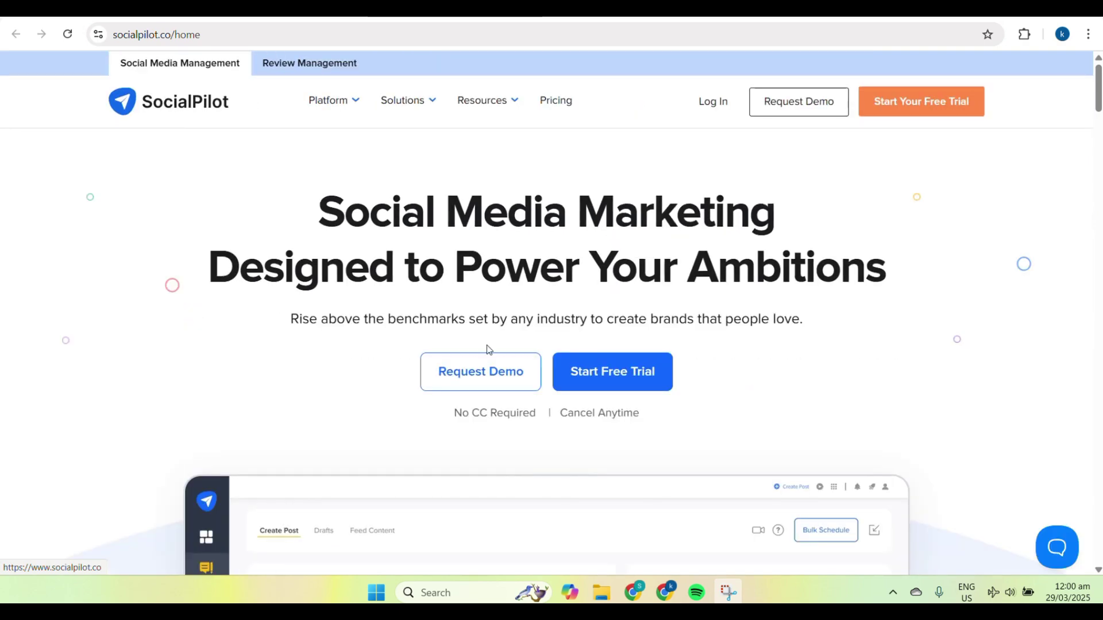
pyautogui.moveTo(491, 101)
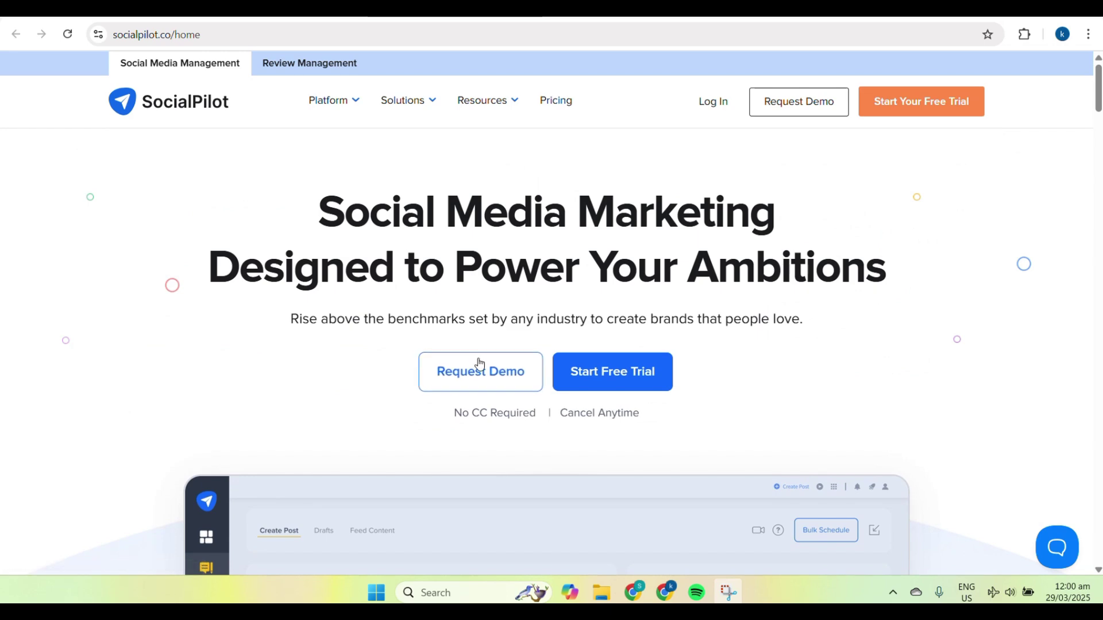
pyautogui.scroll(5, 477, 365)
pyautogui.scroll(2, 480, 368)
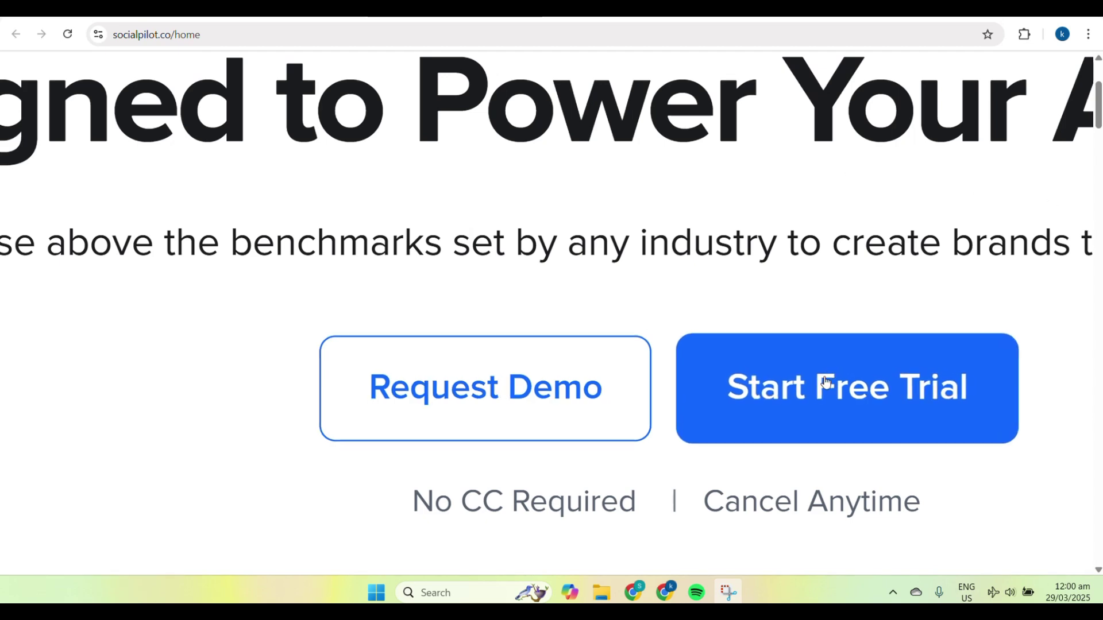
pyautogui.click(722, 350)
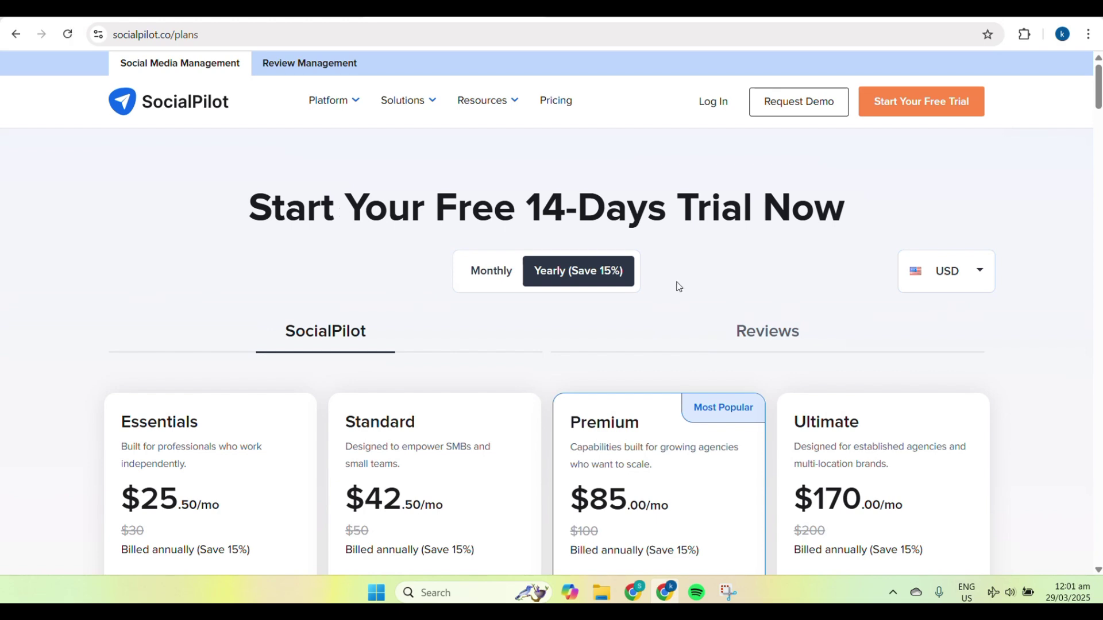
# Compare the trial plans and start the free trial of the Essentials plan.
pyautogui.scroll(-2, 741, 330)
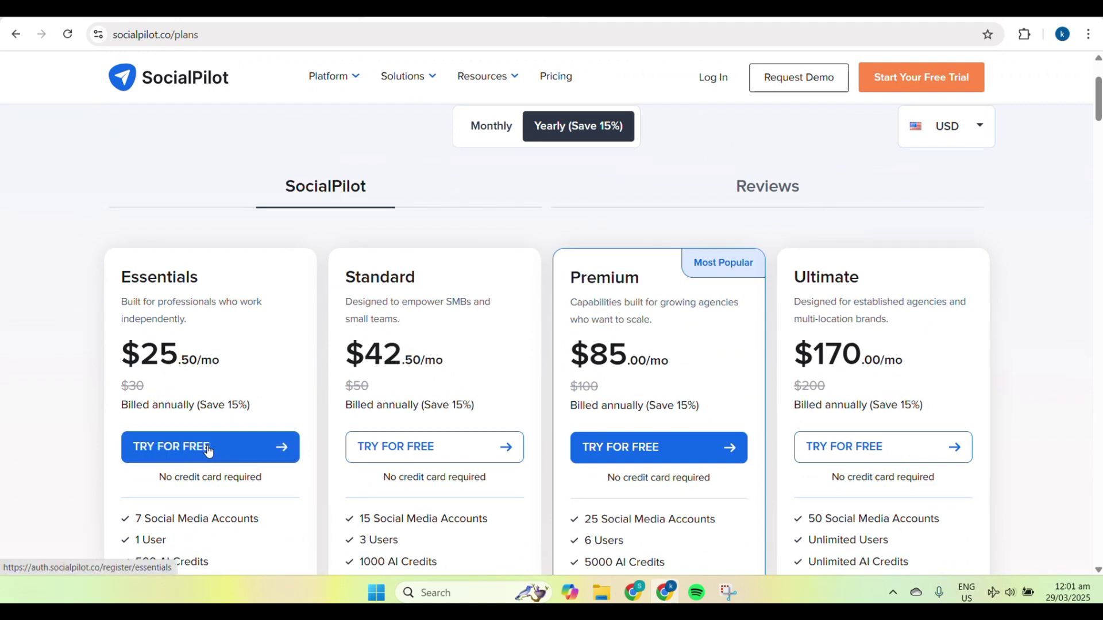
pyautogui.scroll(-1, 207, 450)
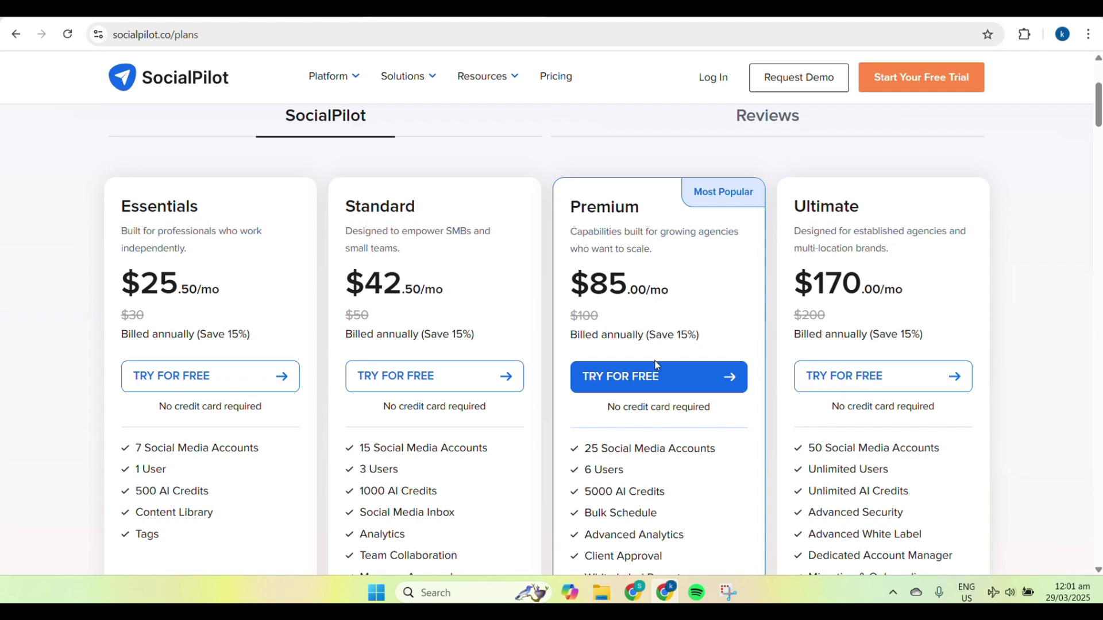
pyautogui.click(244, 381)
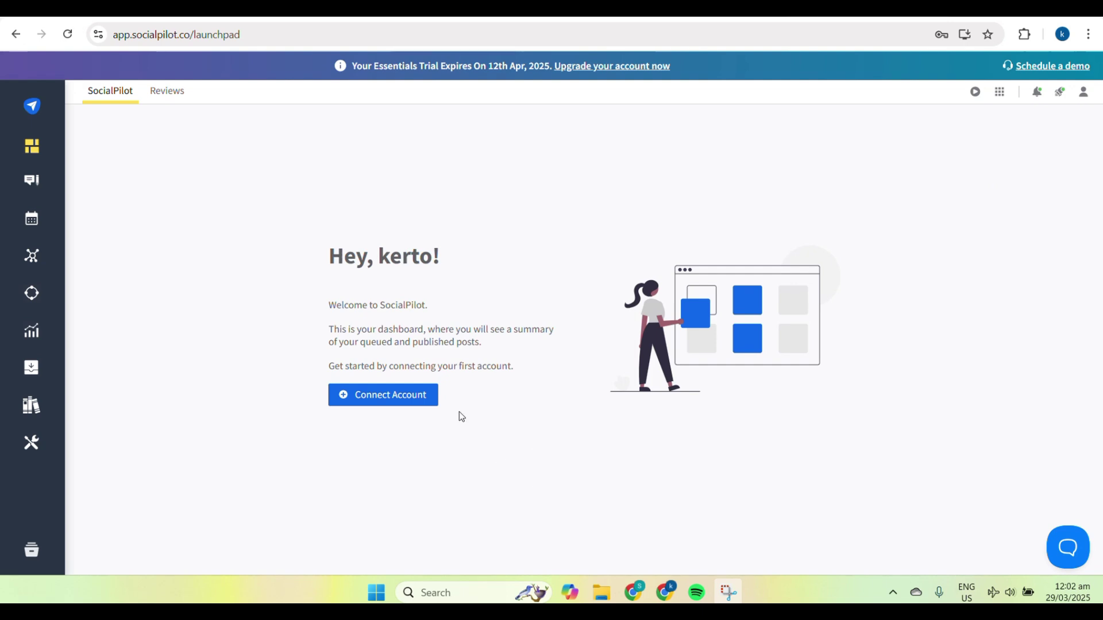
# Start connecting a first social media account from the dashboard and view the available platforms.
pyautogui.scroll(1, 410, 309)
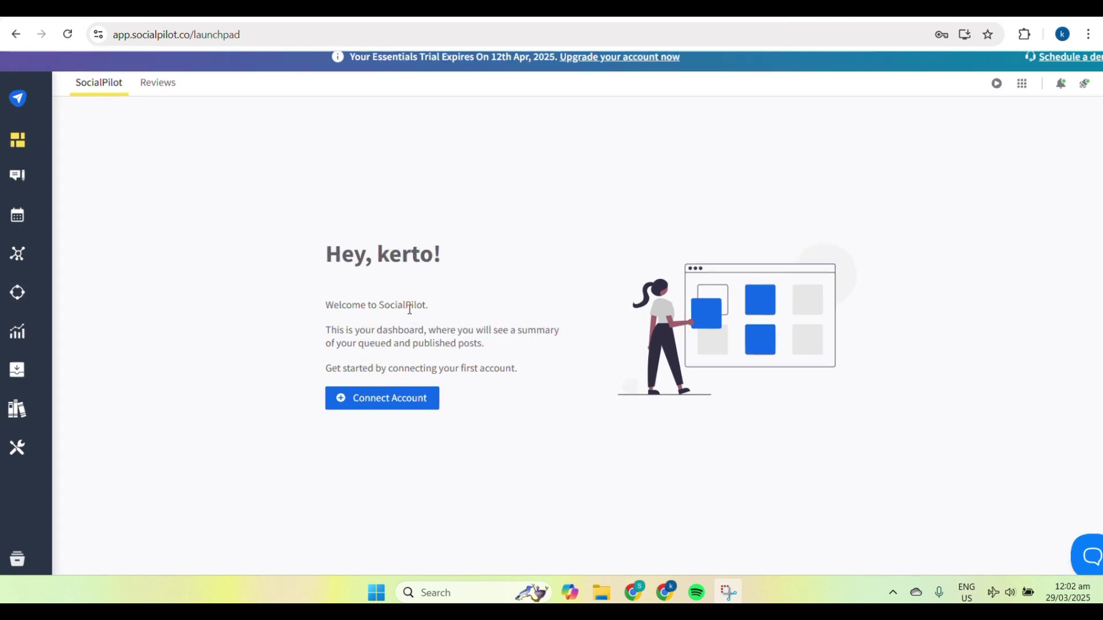
pyautogui.scroll(2, 360, 450)
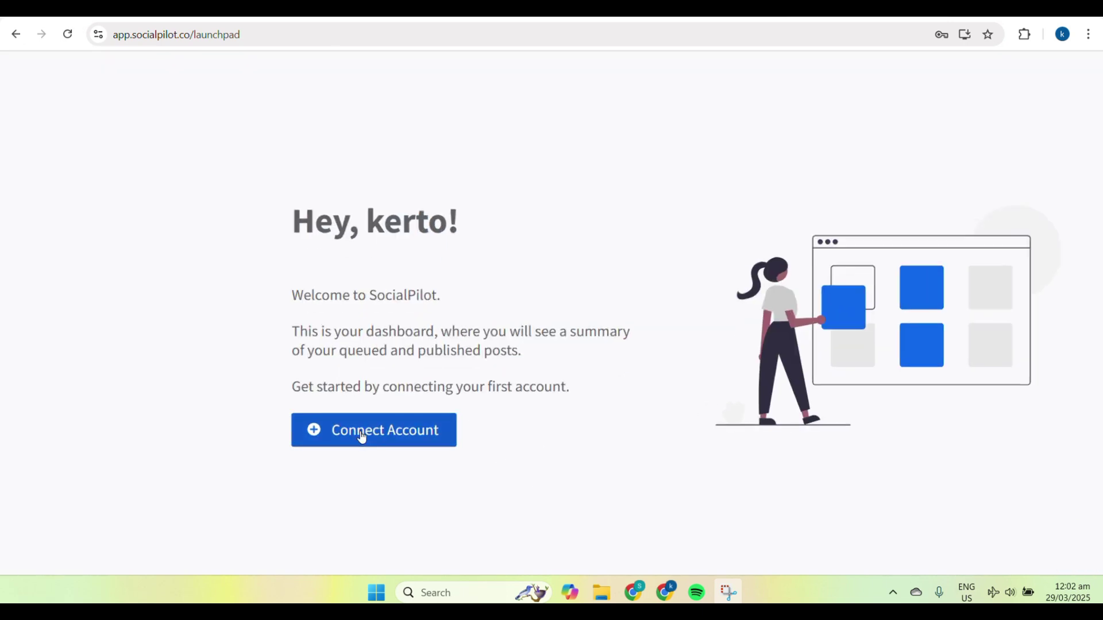
pyautogui.scroll(4, 362, 434)
pyautogui.click(361, 435)
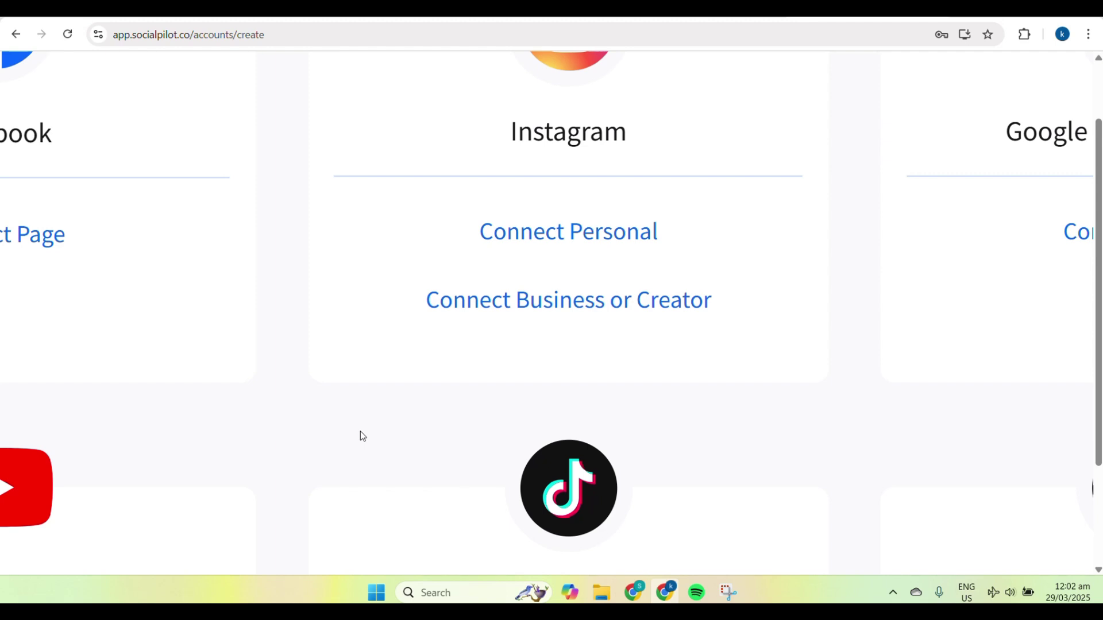
pyautogui.scroll(-5, 360, 432)
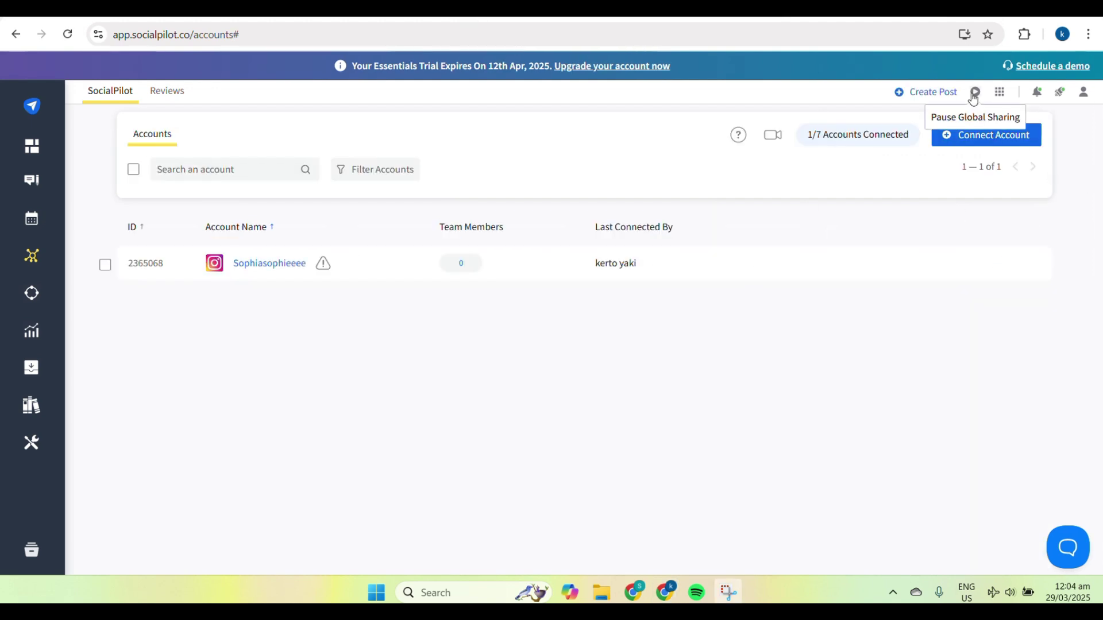
# Open the composer for a new post and examine its caption, draft and scheduling options.
pyautogui.scroll(5, 973, 98)
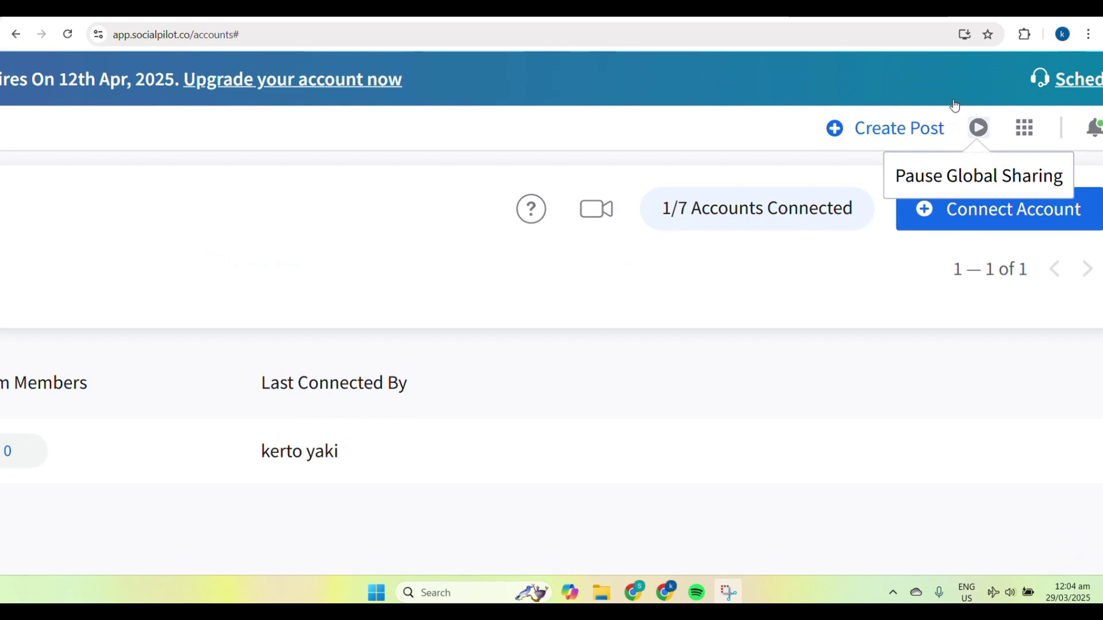
pyautogui.click(839, 130)
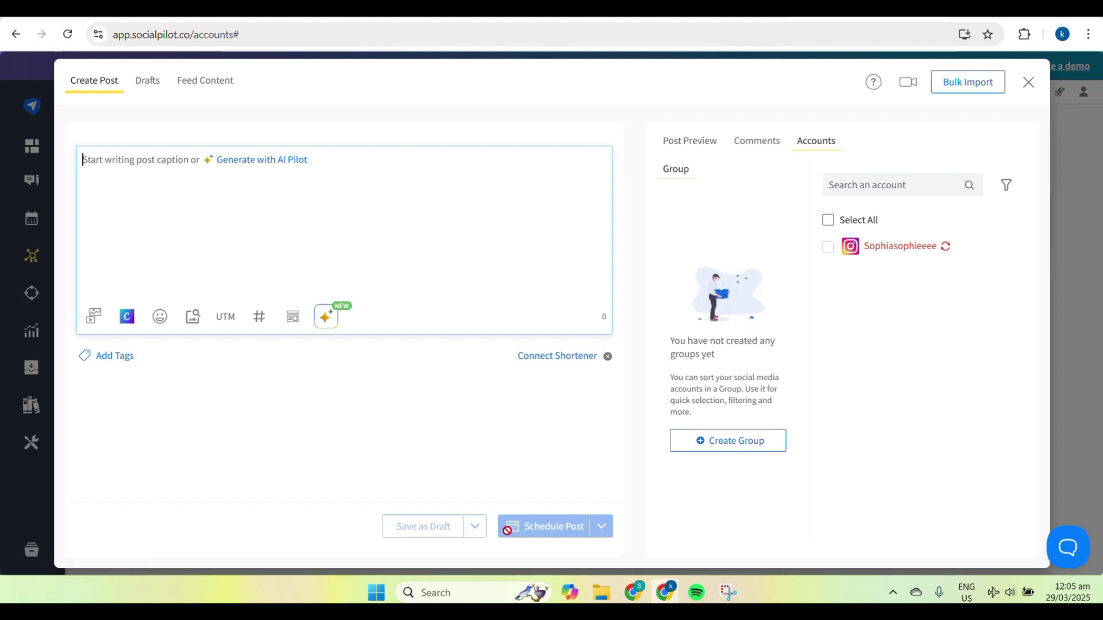
pyautogui.scroll(5, 507, 530)
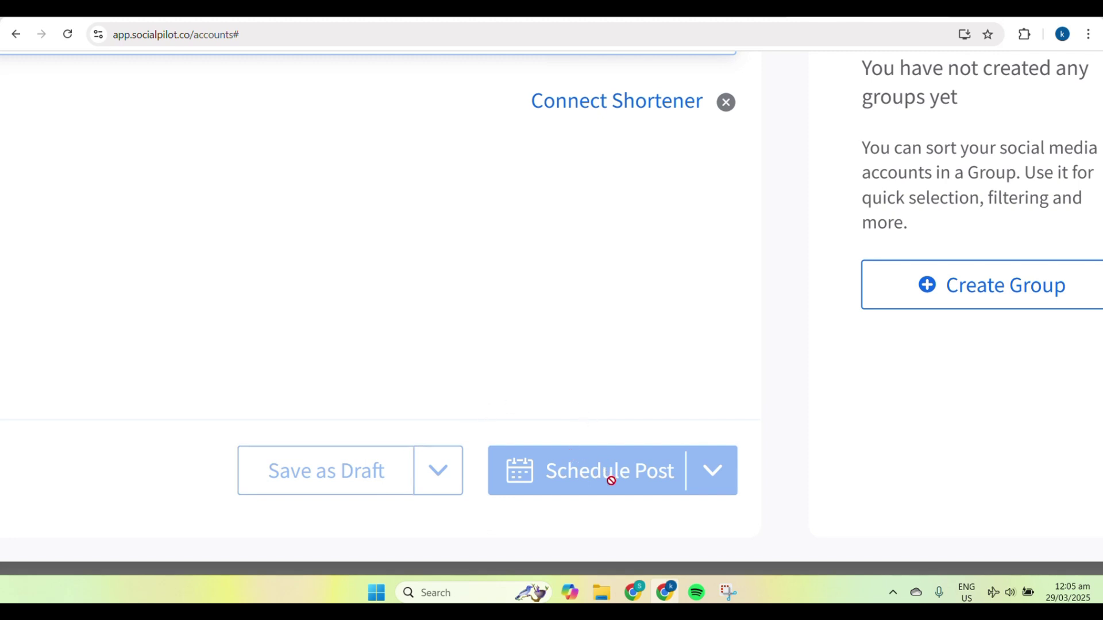
pyautogui.scroll(-5, 402, 290)
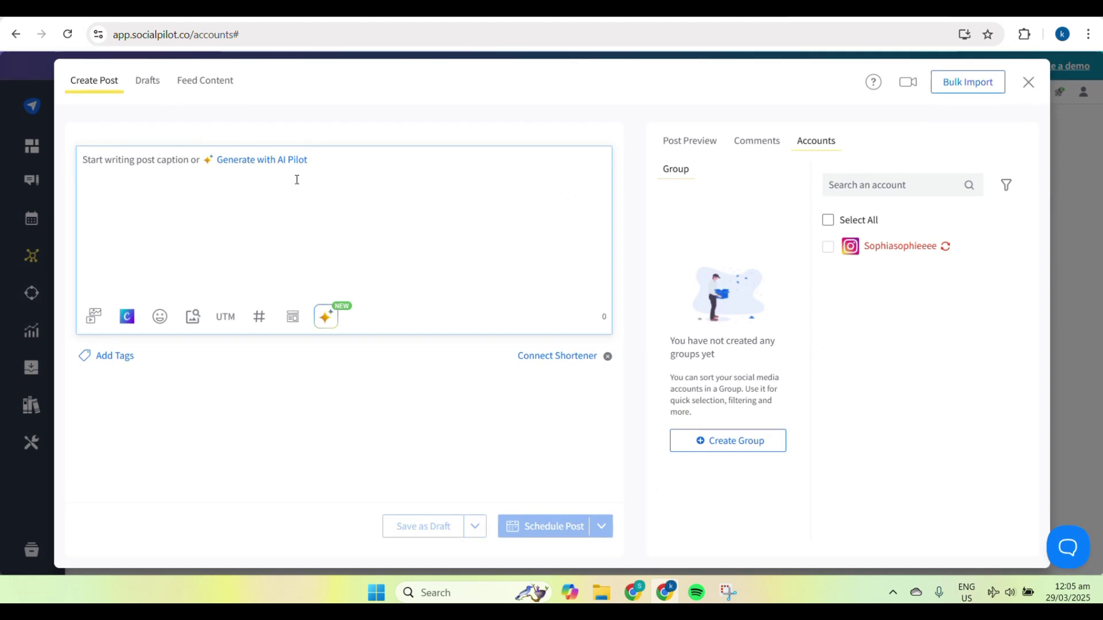
# View the composer's Drafts and Feed Content sections, and close the composer.
pyautogui.click(148, 82)
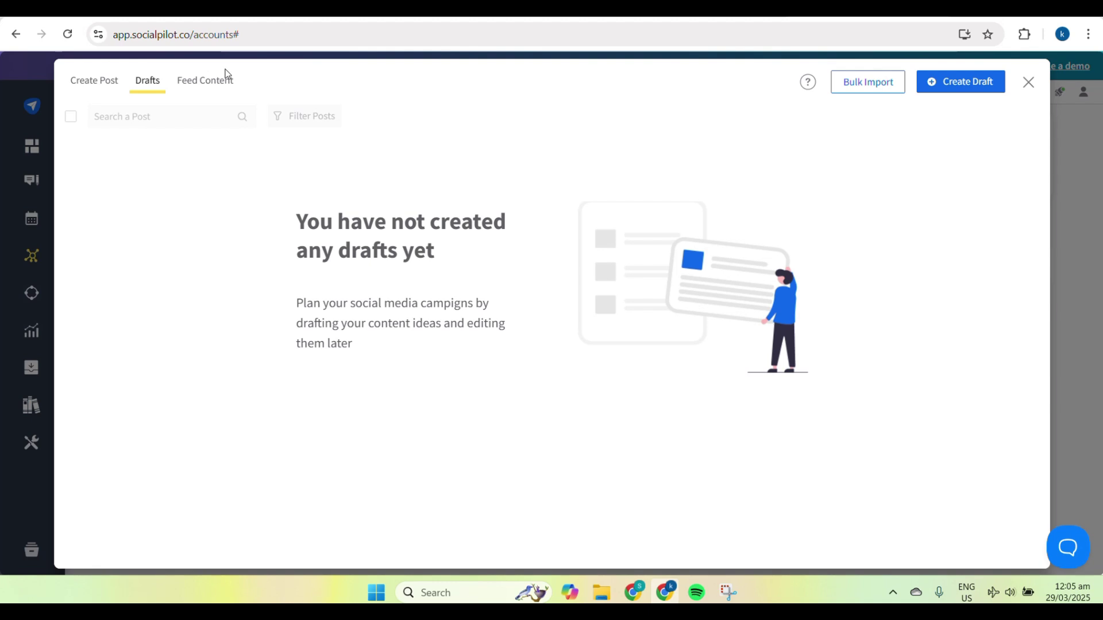
pyautogui.click(215, 84)
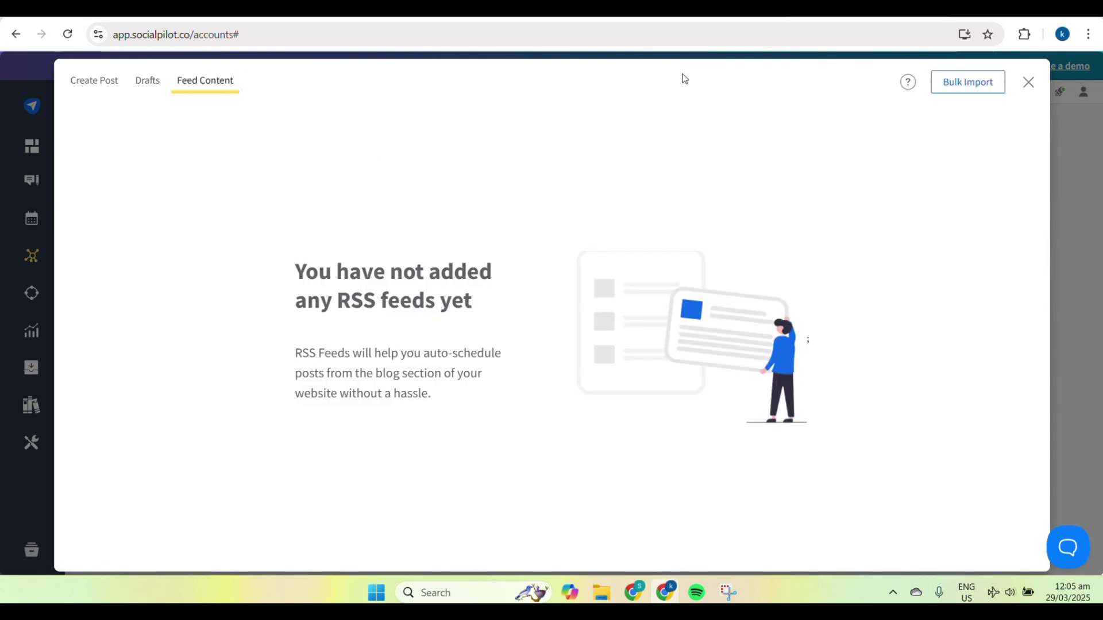
pyautogui.click(1025, 83)
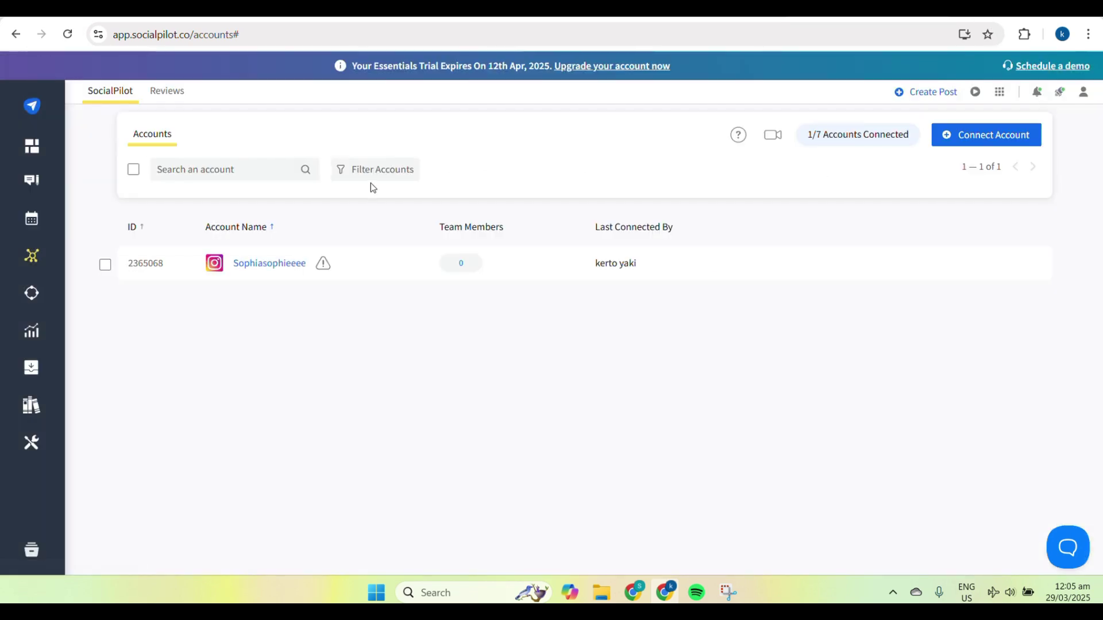
# View the post calendar, and open the queued posts under Manage Posts.
pyautogui.moveTo(29, 135)
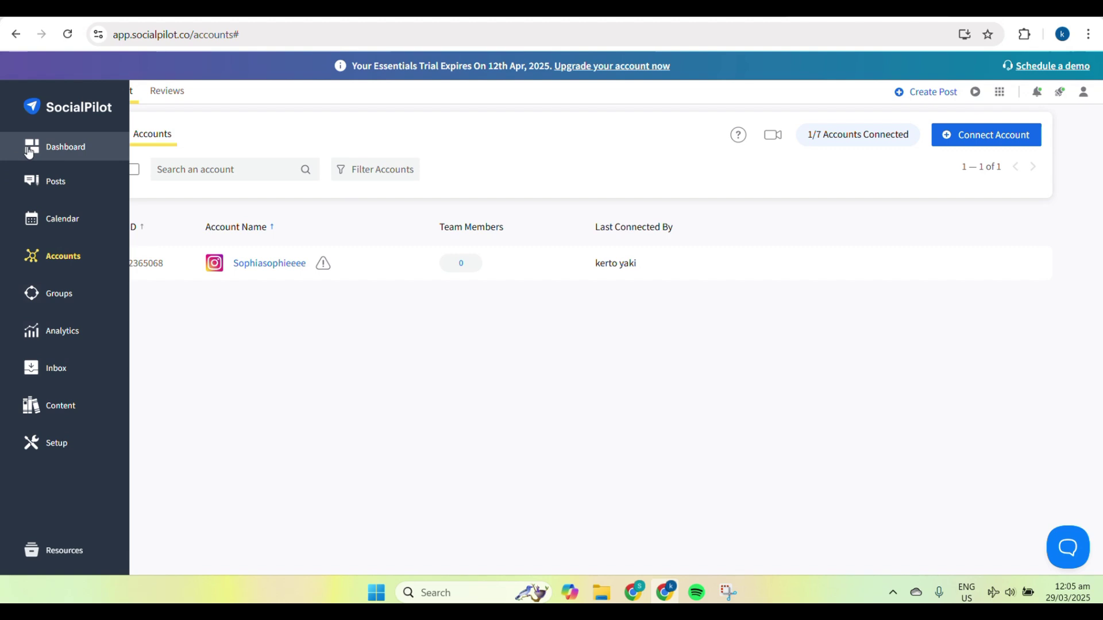
pyautogui.click(53, 222)
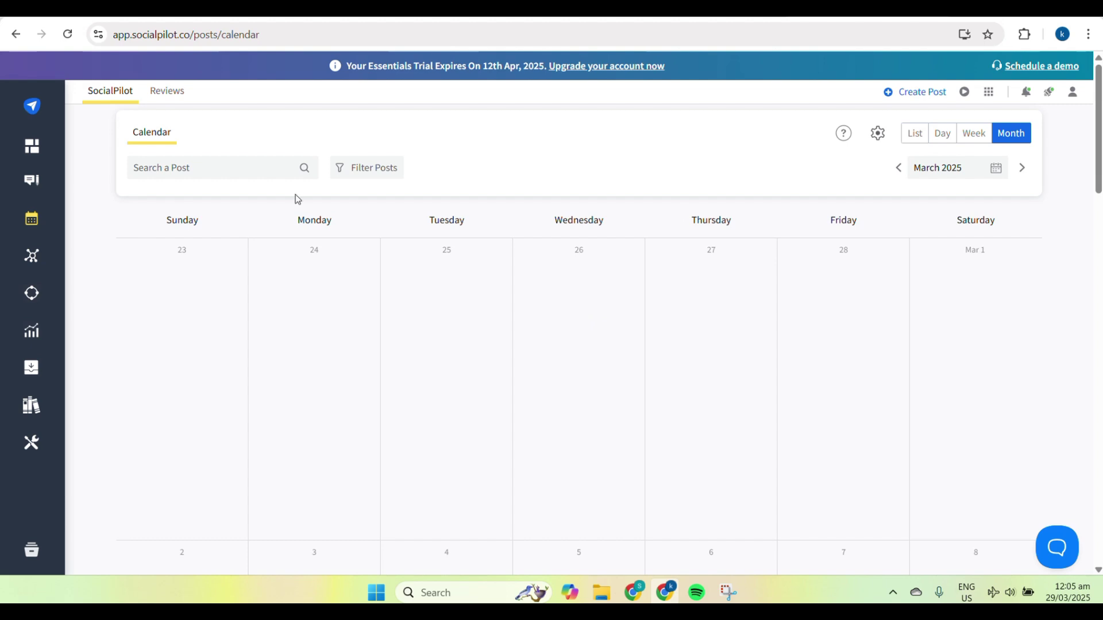
pyautogui.moveTo(31, 202)
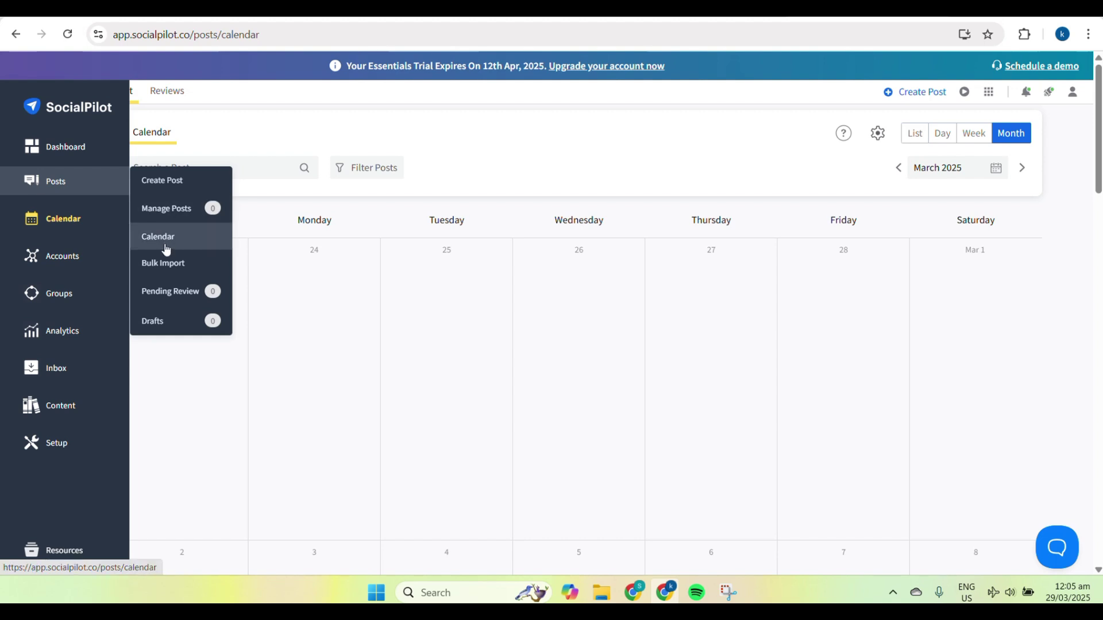
pyautogui.click(177, 221)
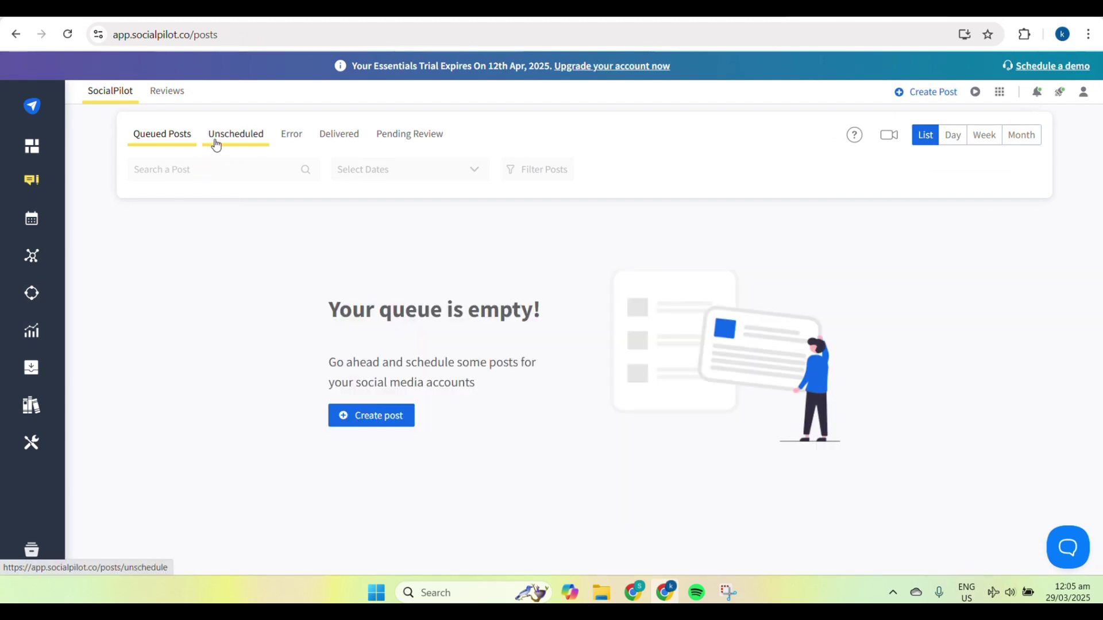
# Review the unscheduled, error and delivered posts in turn.
pyautogui.click(216, 145)
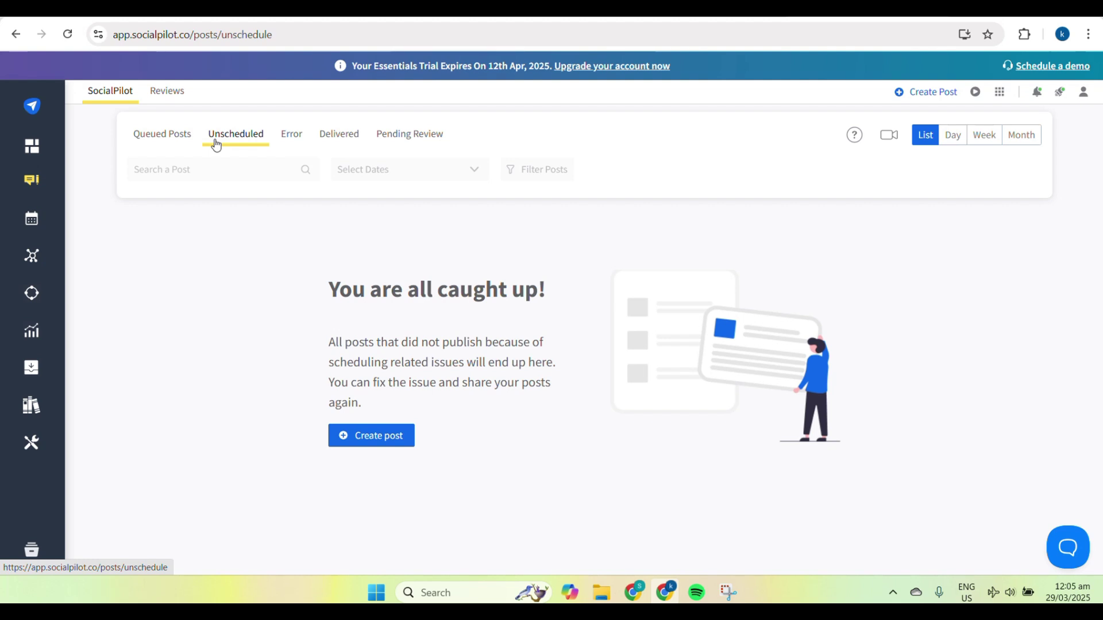
pyautogui.click(294, 138)
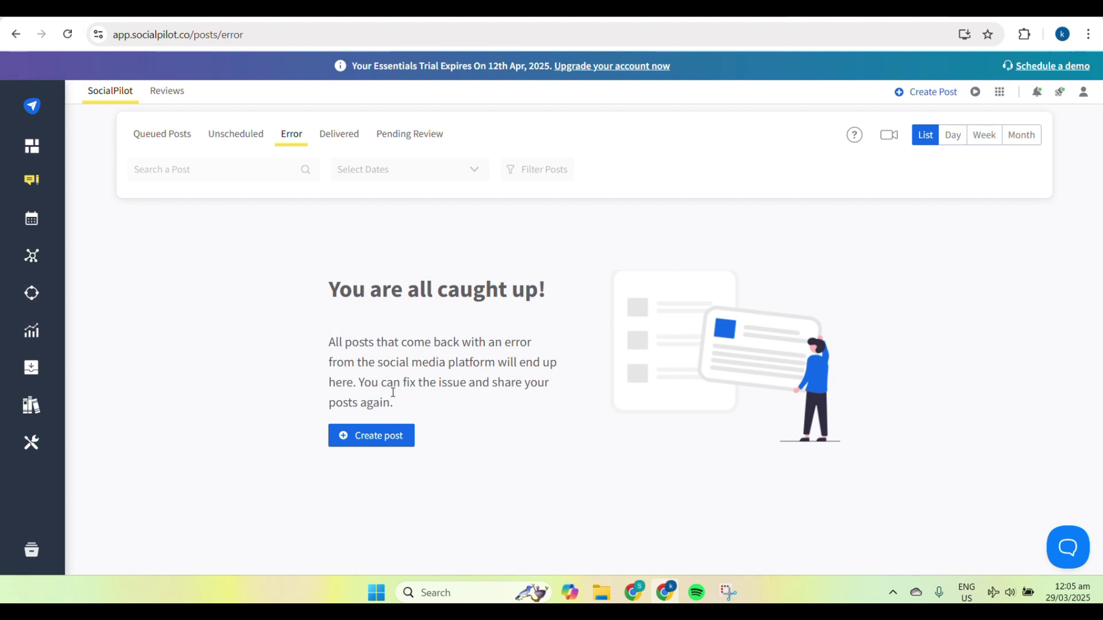
pyautogui.click(331, 135)
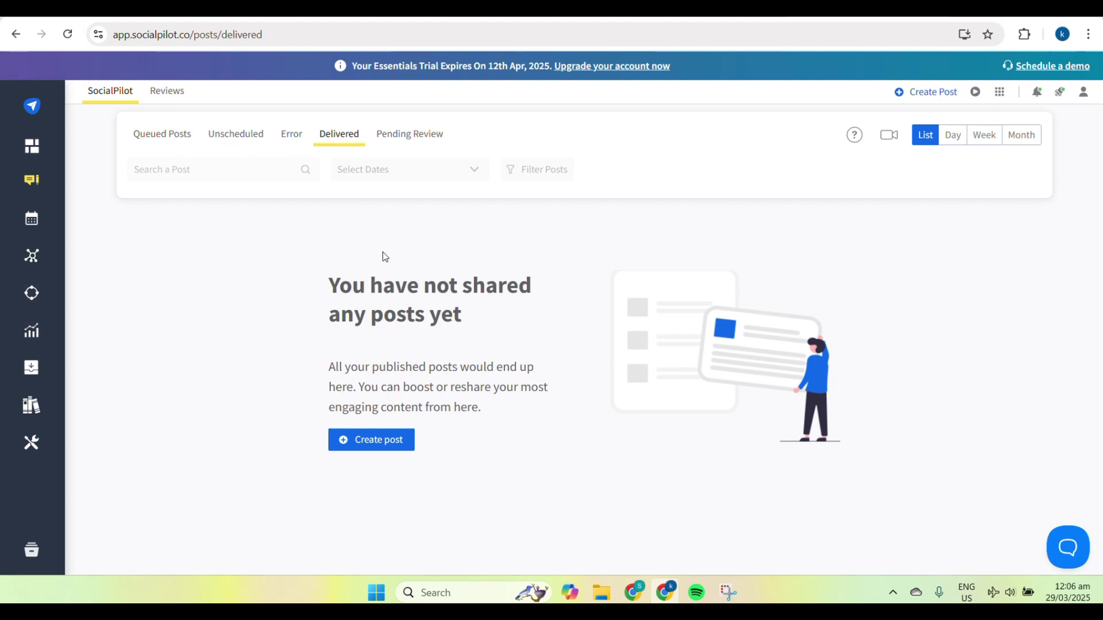
# Examine the options offered for Accounts, Groups, Analytics and Inbox.
pyautogui.moveTo(49, 294)
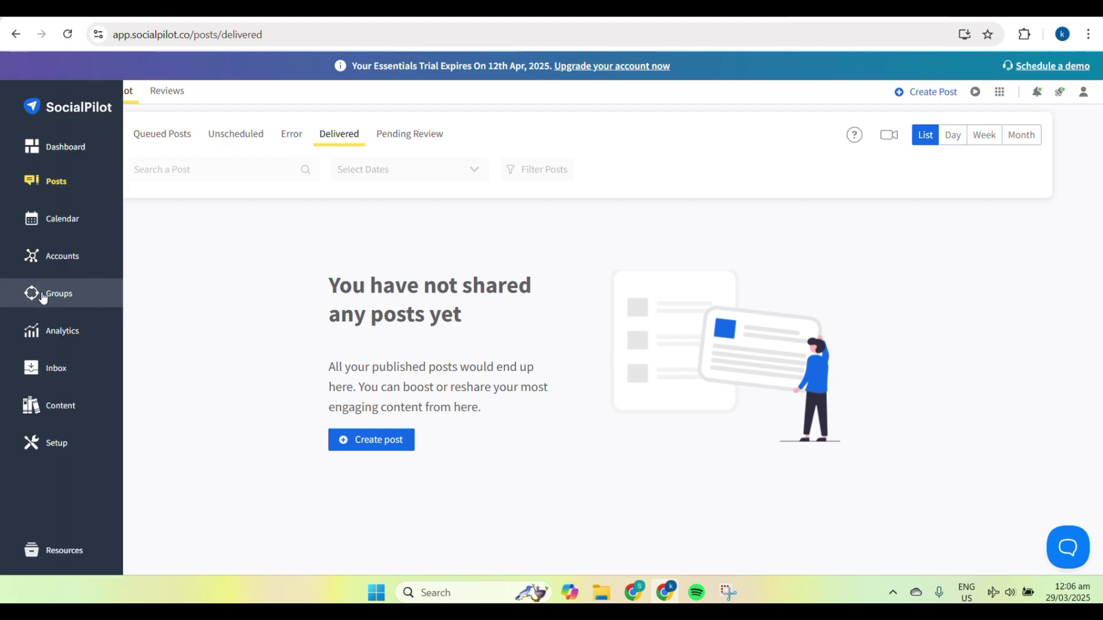
pyautogui.click(56, 253)
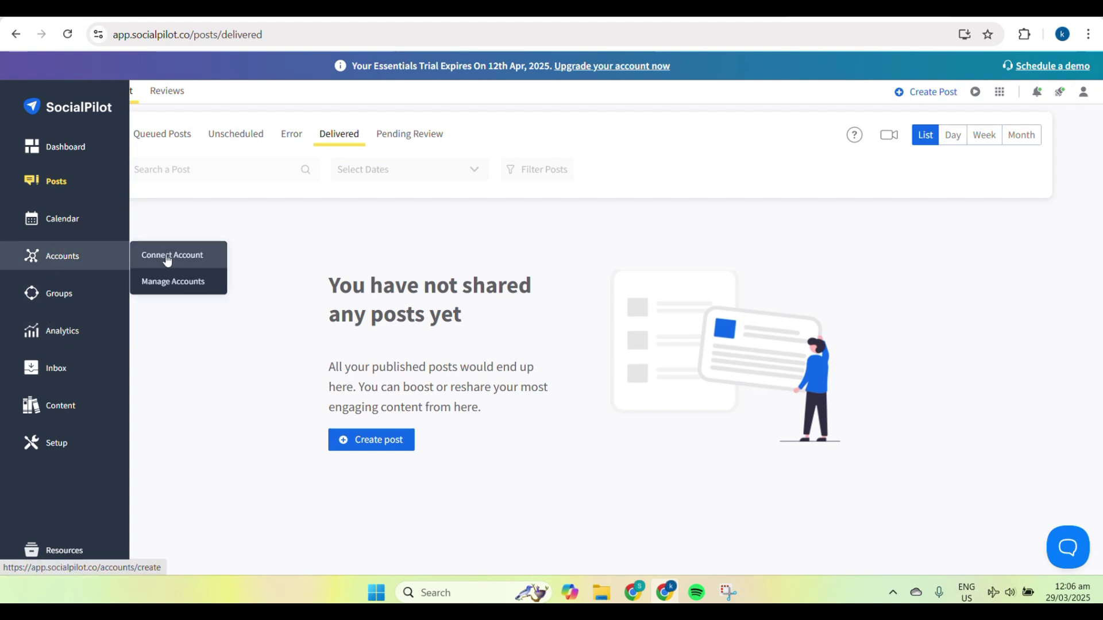
pyautogui.scroll(5, 166, 260)
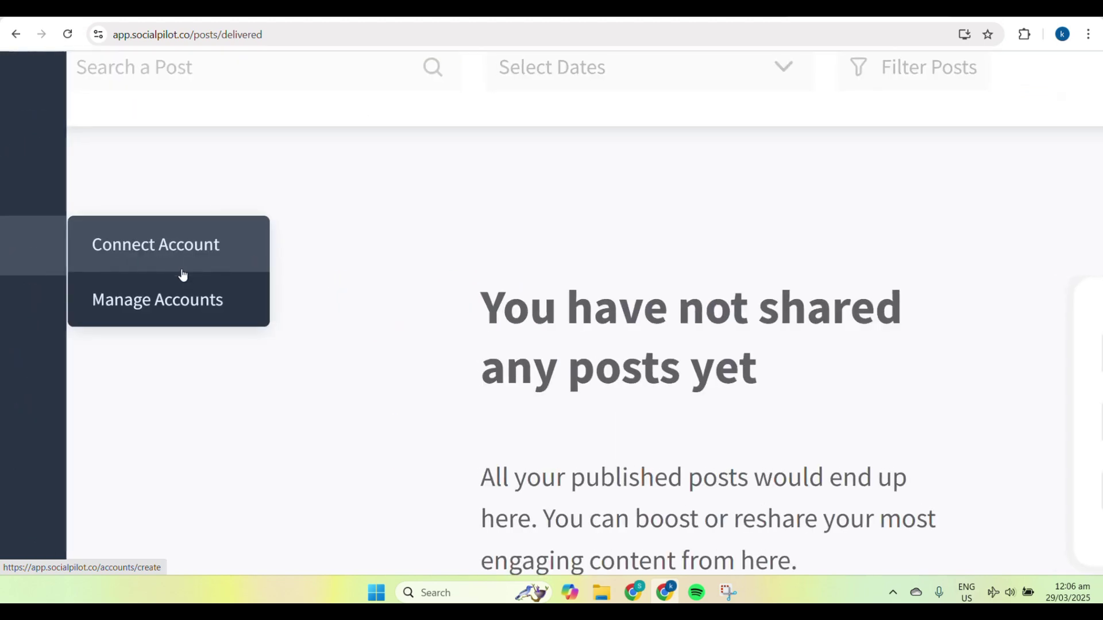
pyautogui.scroll(-2, 162, 273)
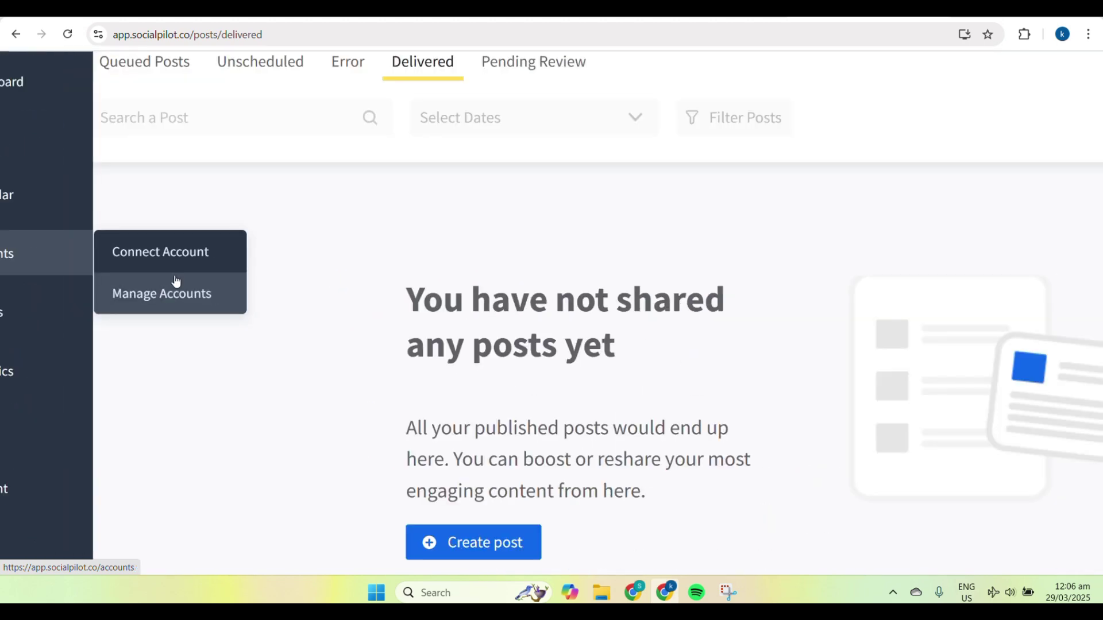
pyautogui.scroll(-3, 175, 281)
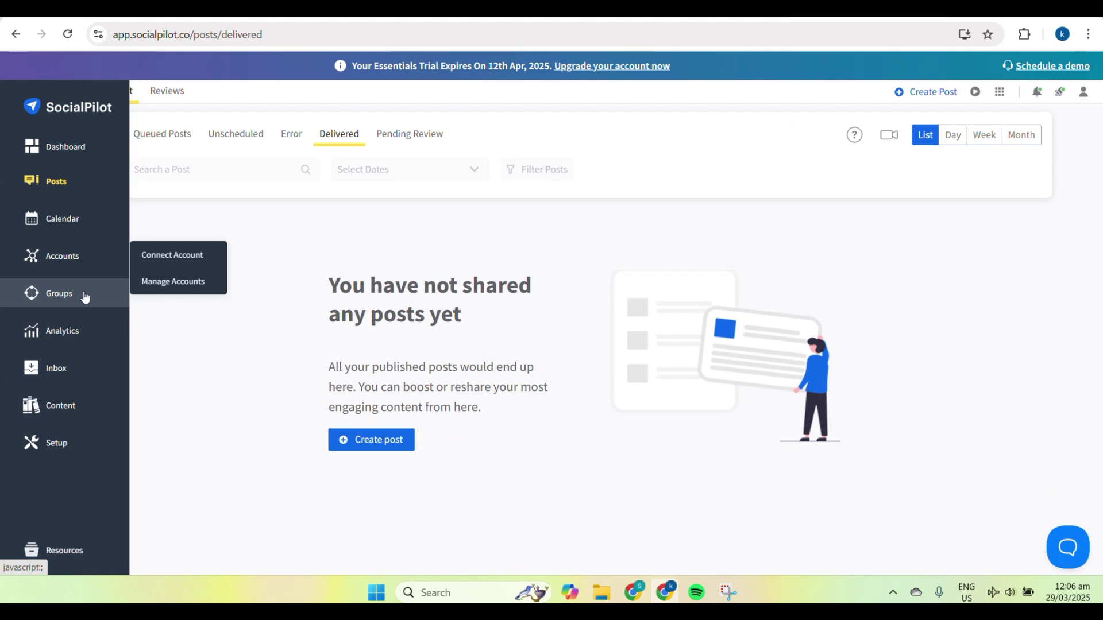
pyautogui.moveTo(85, 297)
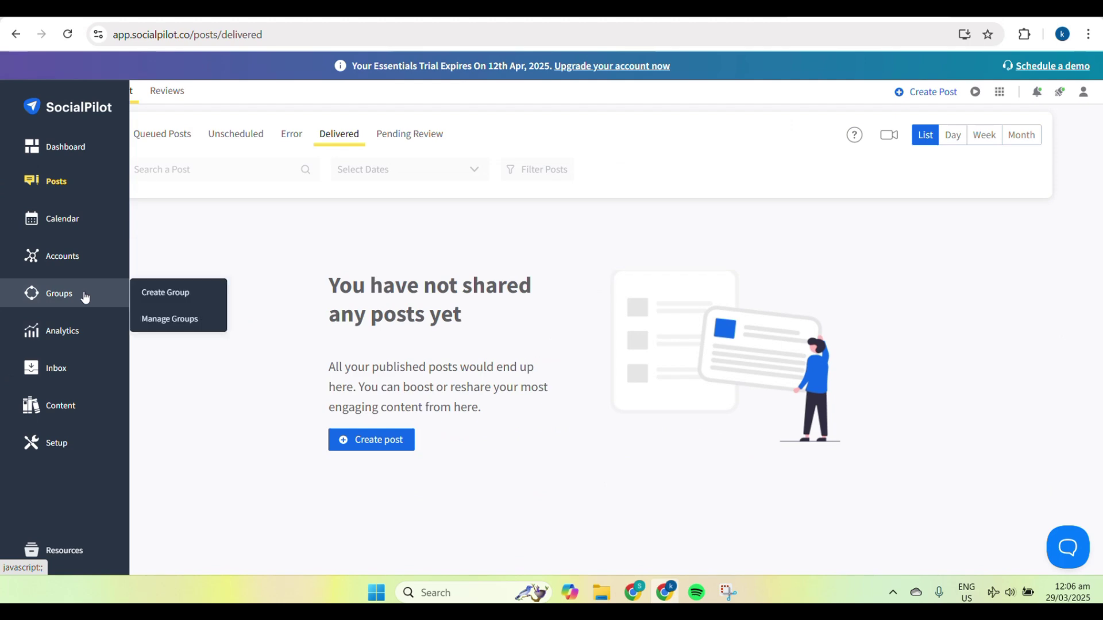
pyautogui.scroll(1, 184, 289)
pyautogui.scroll(-1, 177, 290)
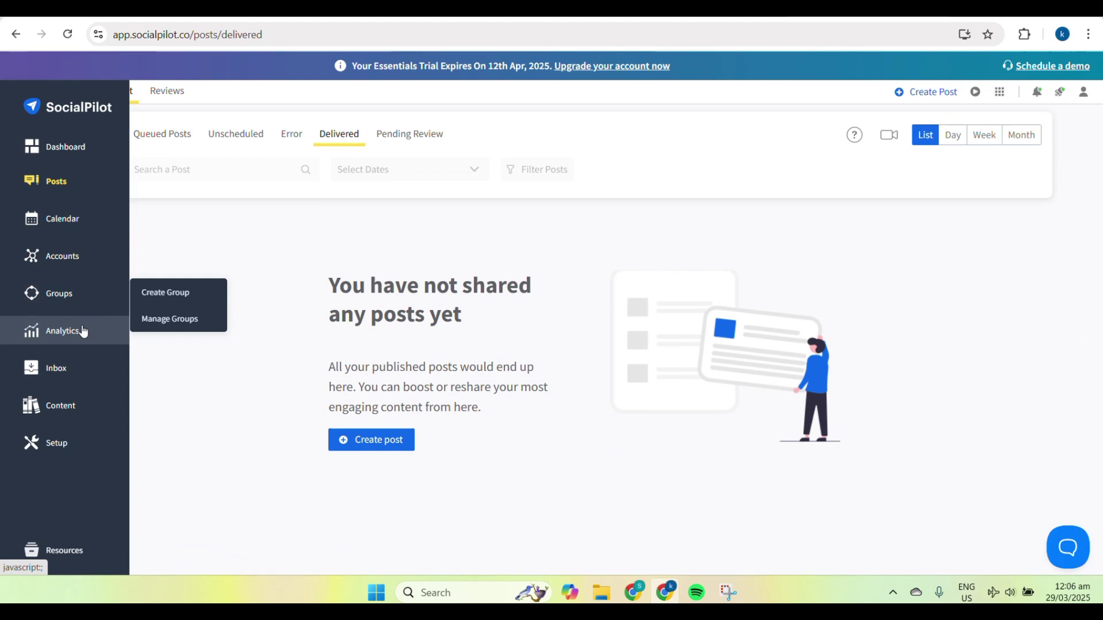
pyautogui.moveTo(83, 332)
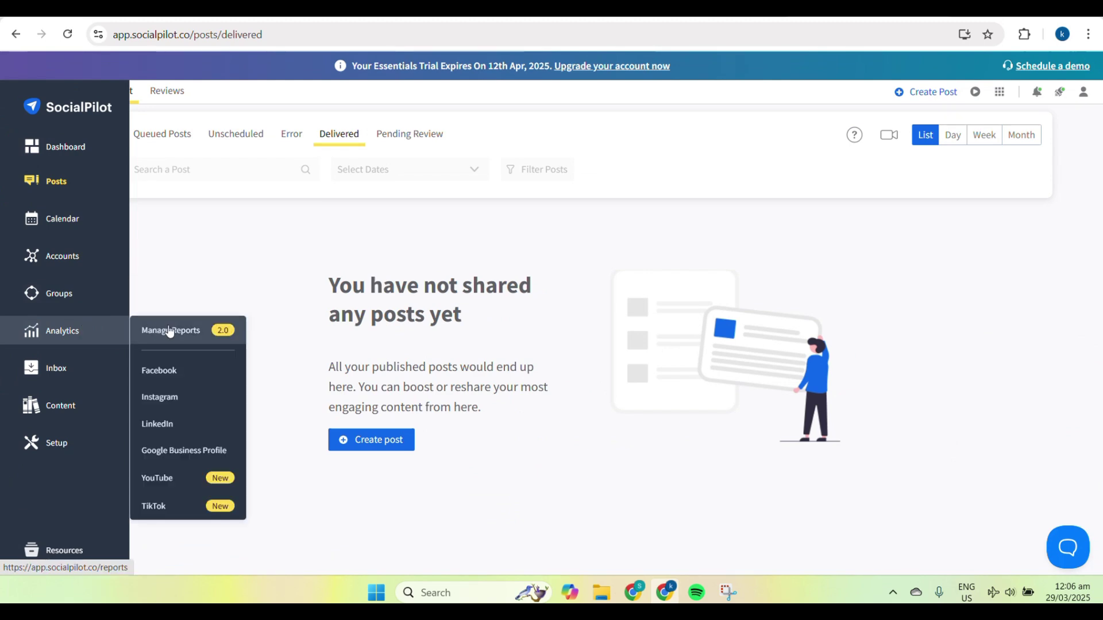
pyautogui.scroll(3, 170, 332)
pyautogui.scroll(-3, 170, 332)
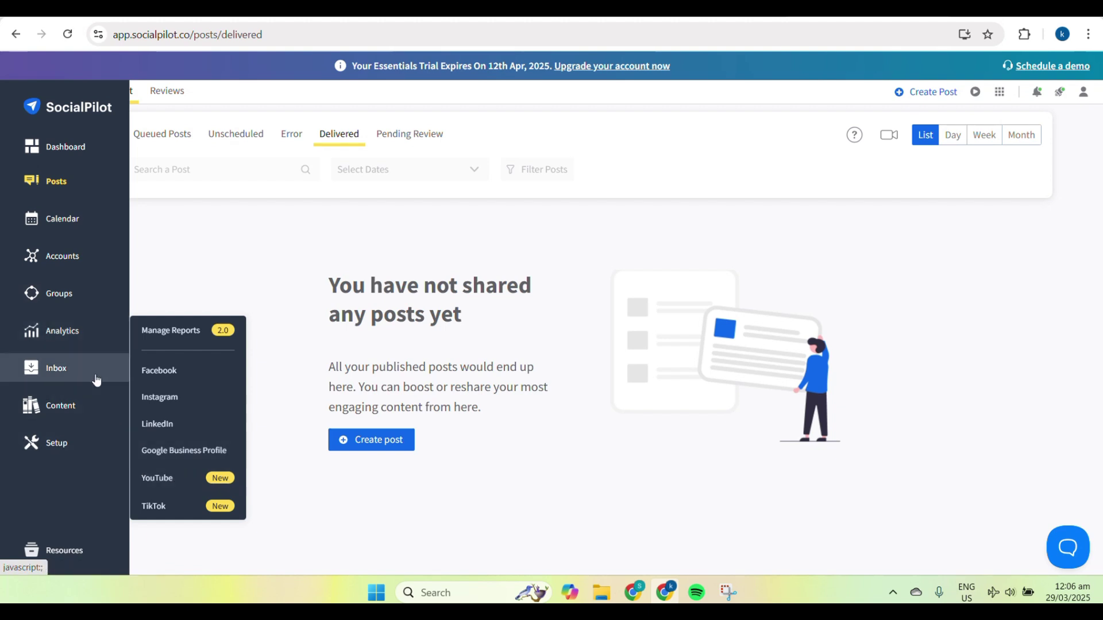
pyautogui.moveTo(91, 374)
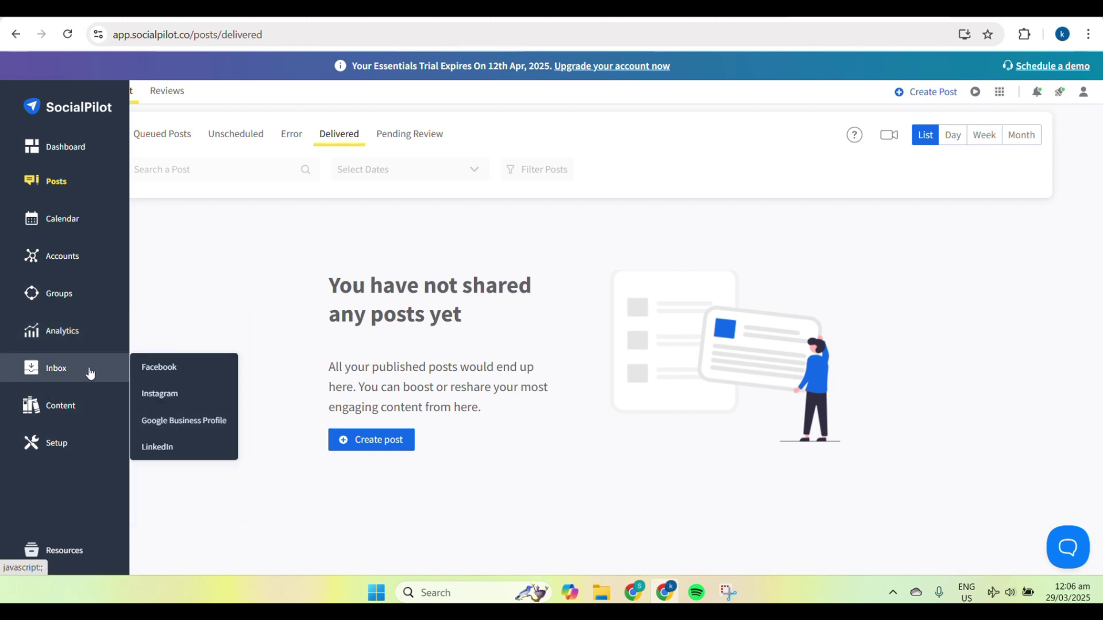